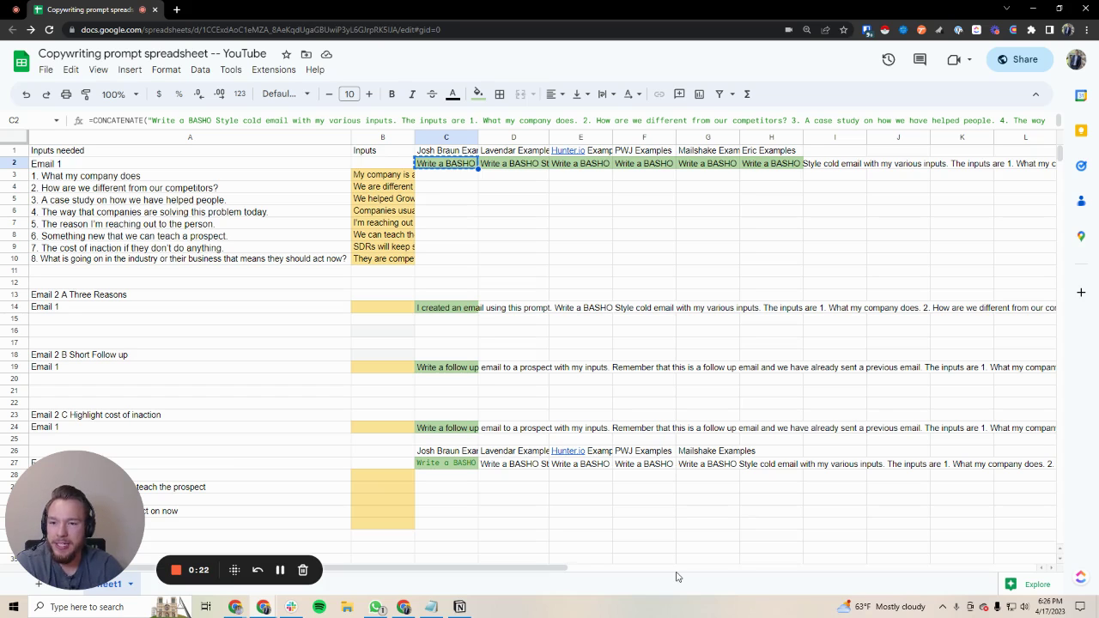
Examine the Email 1 prompts in C2:H2, reading the instructions and the first example email inside the C2 formula
{"action": "left_click", "coordinate": [383, 139]}
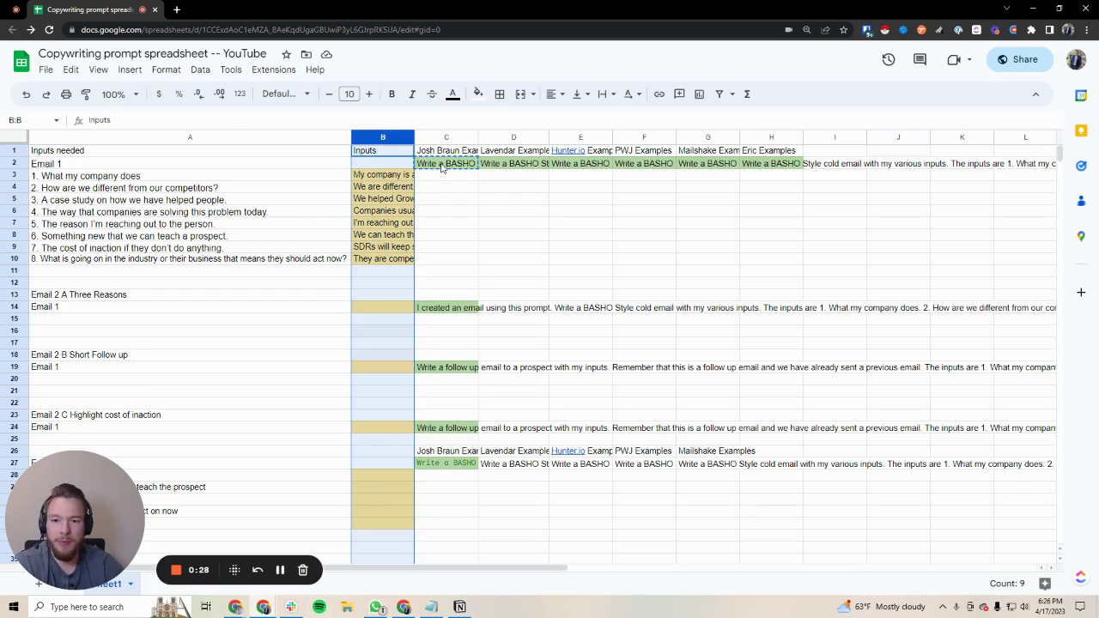
{"action": "left_click_drag", "start_coordinate": [442, 167], "coordinate": [785, 163]}
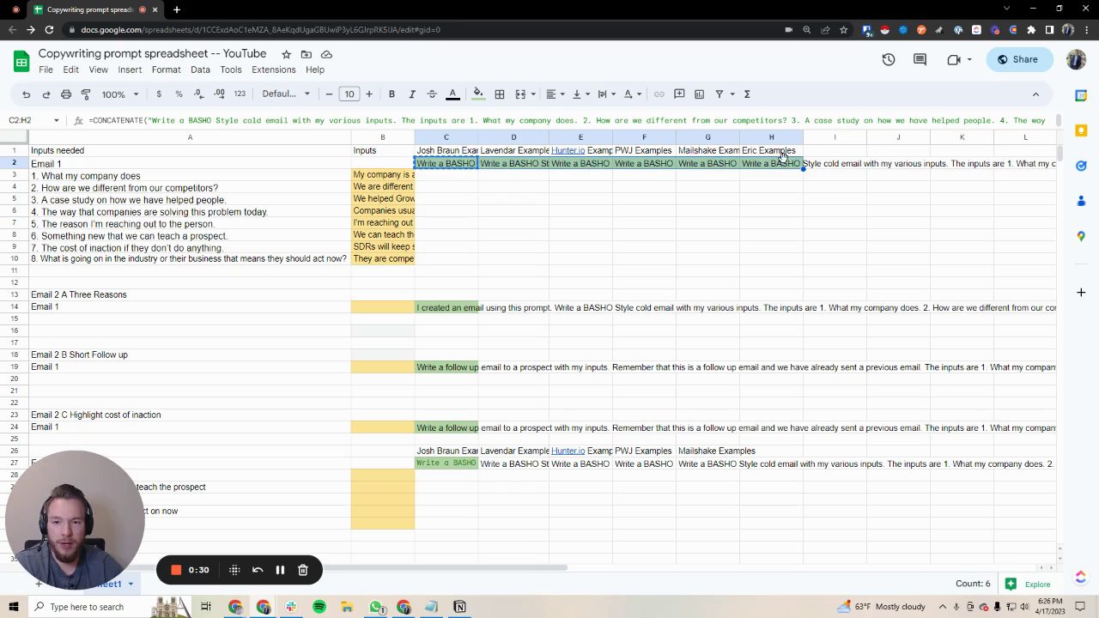
{"action": "double_click", "coordinate": [453, 163]}
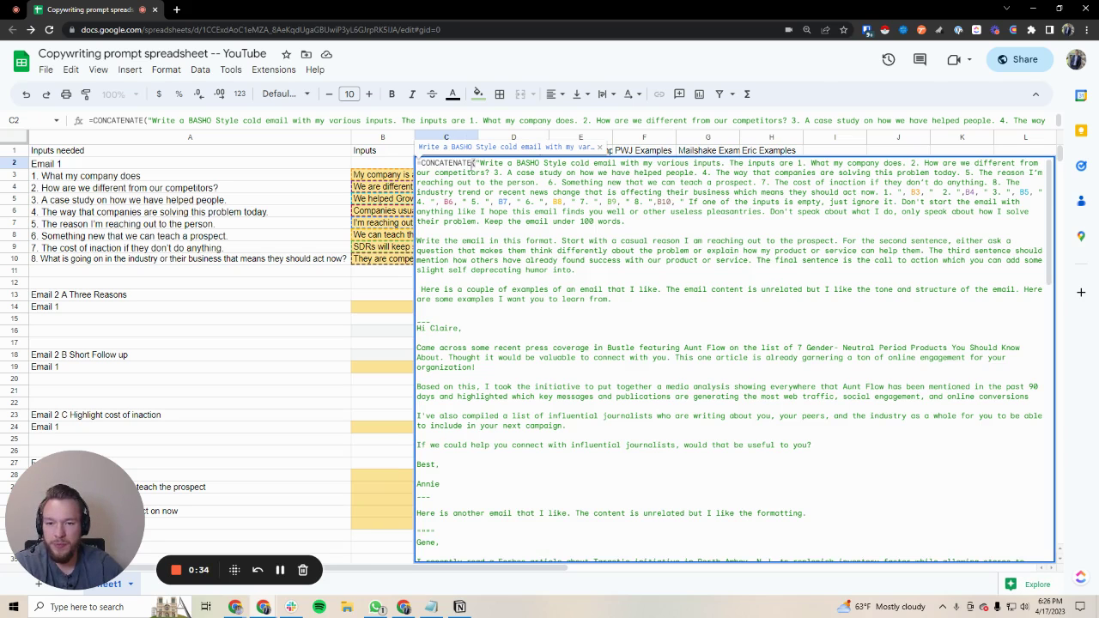
{"action": "left_click_drag", "start_coordinate": [481, 163], "coordinate": [642, 318]}
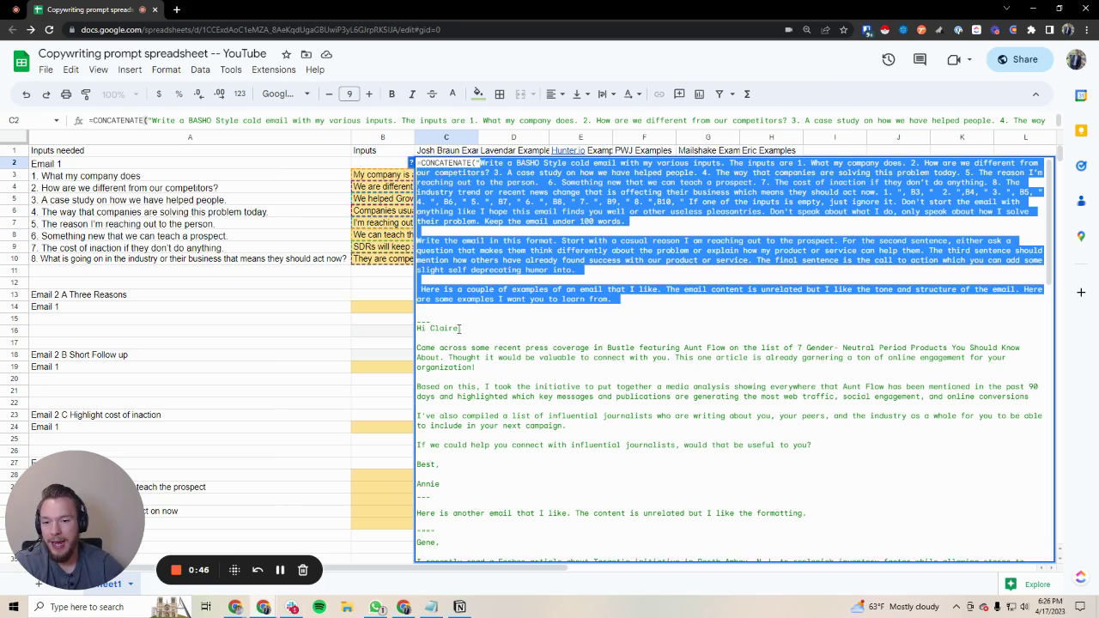
{"action": "left_click_drag", "start_coordinate": [418, 328], "coordinate": [582, 506]}
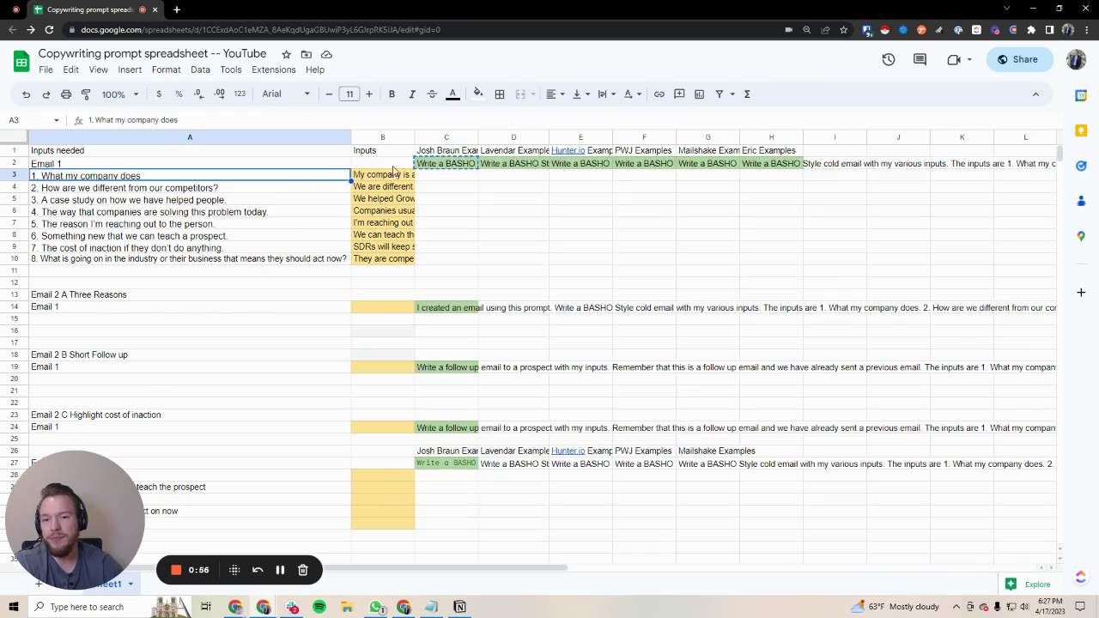
Examine the company inputs in B3:B10 and where the C2 prompt formula references them
{"action": "left_click", "coordinate": [331, 177]}
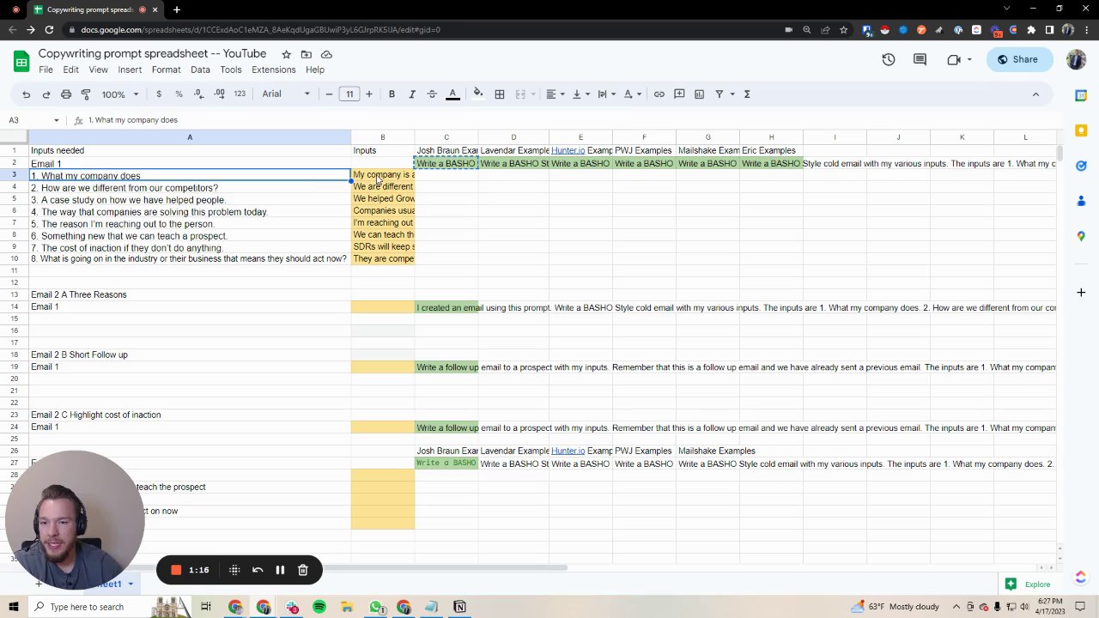
{"action": "left_click", "coordinate": [382, 177]}
{"action": "left_click_drag", "start_coordinate": [382, 194], "coordinate": [381, 259]}
{"action": "double_click", "coordinate": [432, 165]}
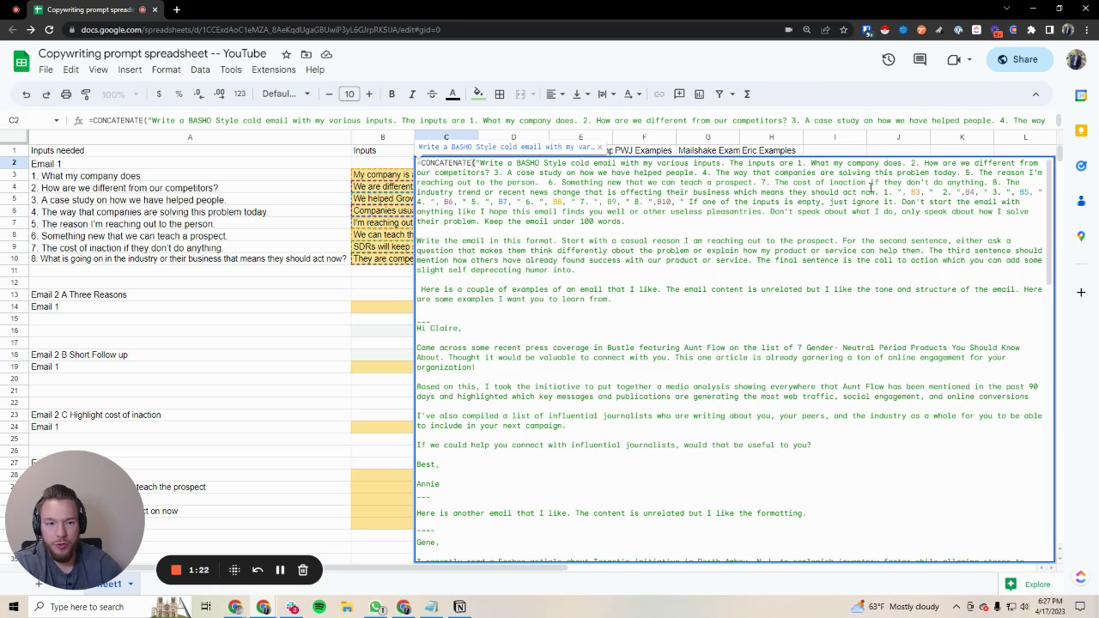
{"action": "left_click_drag", "start_coordinate": [878, 192], "coordinate": [685, 203]}
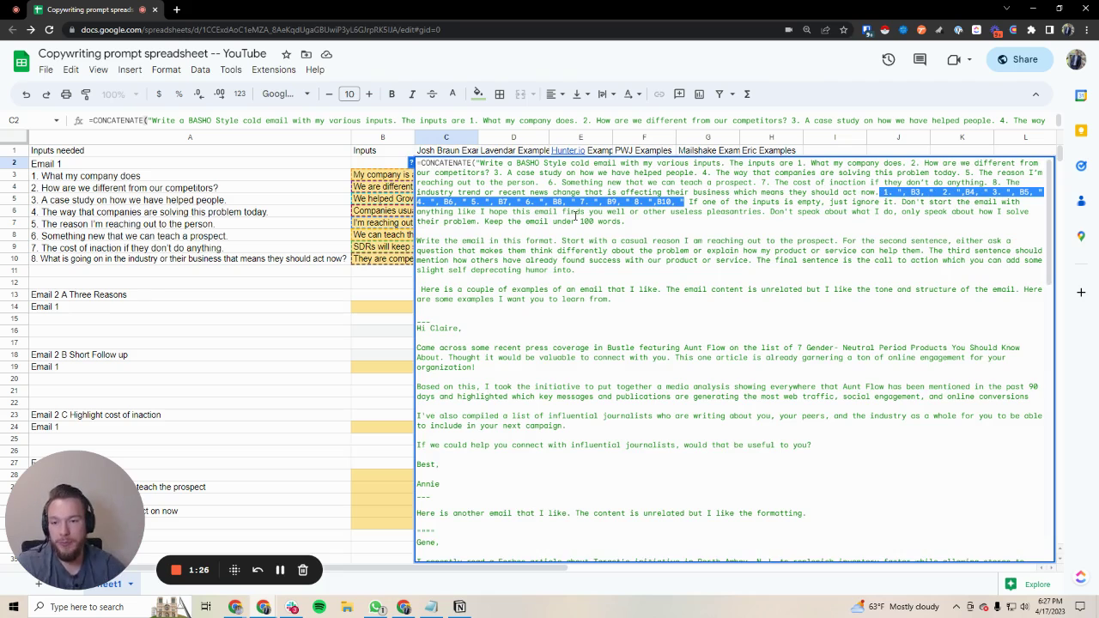
{"action": "left_click", "coordinate": [244, 190]}
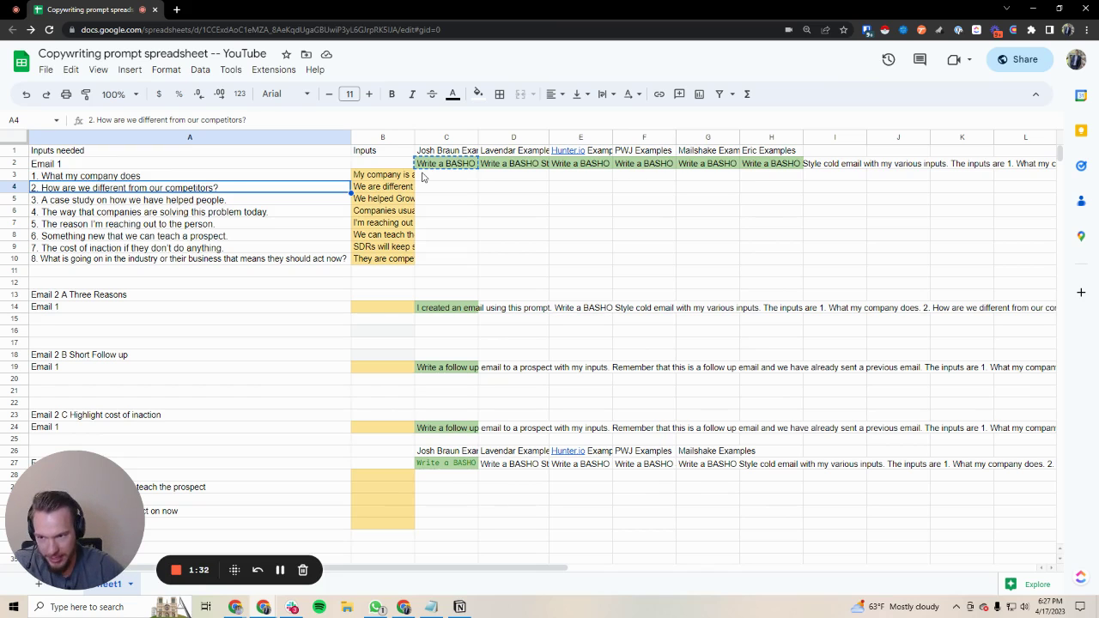
Review the Email 2 and Email 3 sections, the Email 1 prompt variants, and the inputs in B3:B10
{"action": "scroll", "coordinate": [277, 325], "scroll_direction": "down", "scroll_amount": 1}
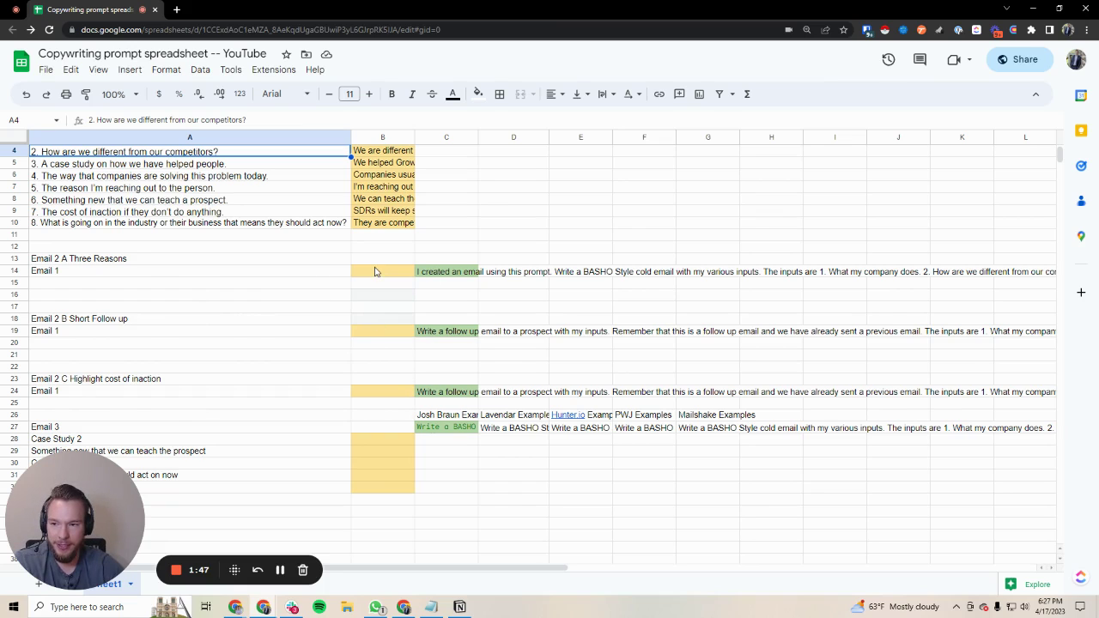
{"action": "scroll", "coordinate": [374, 272], "scroll_direction": "down", "scroll_amount": 1}
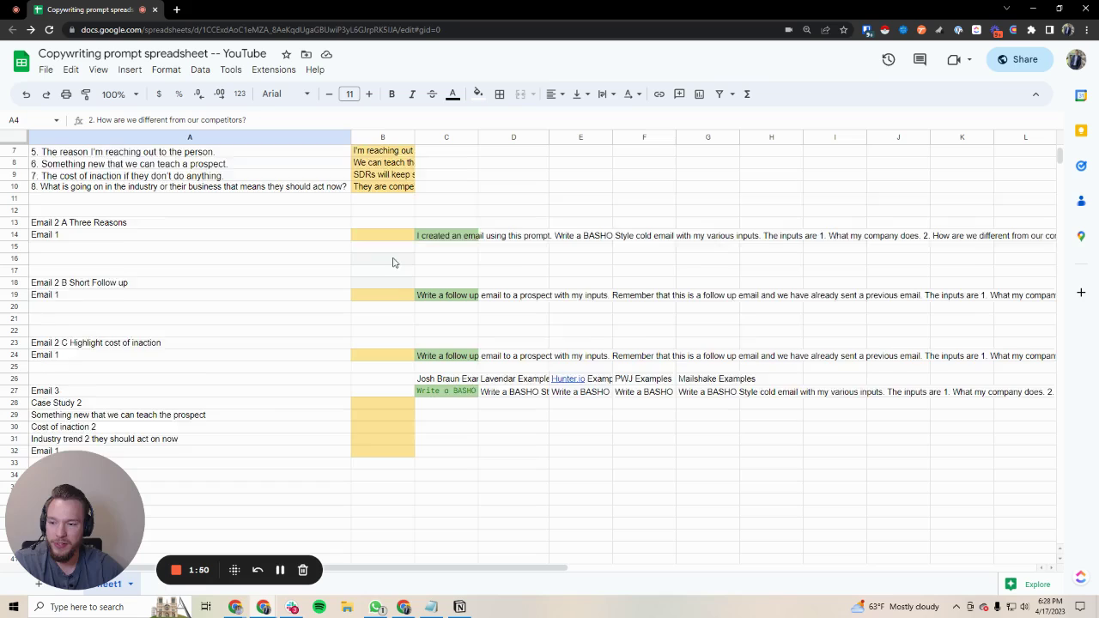
{"action": "scroll", "coordinate": [396, 264], "scroll_direction": "down", "scroll_amount": 1}
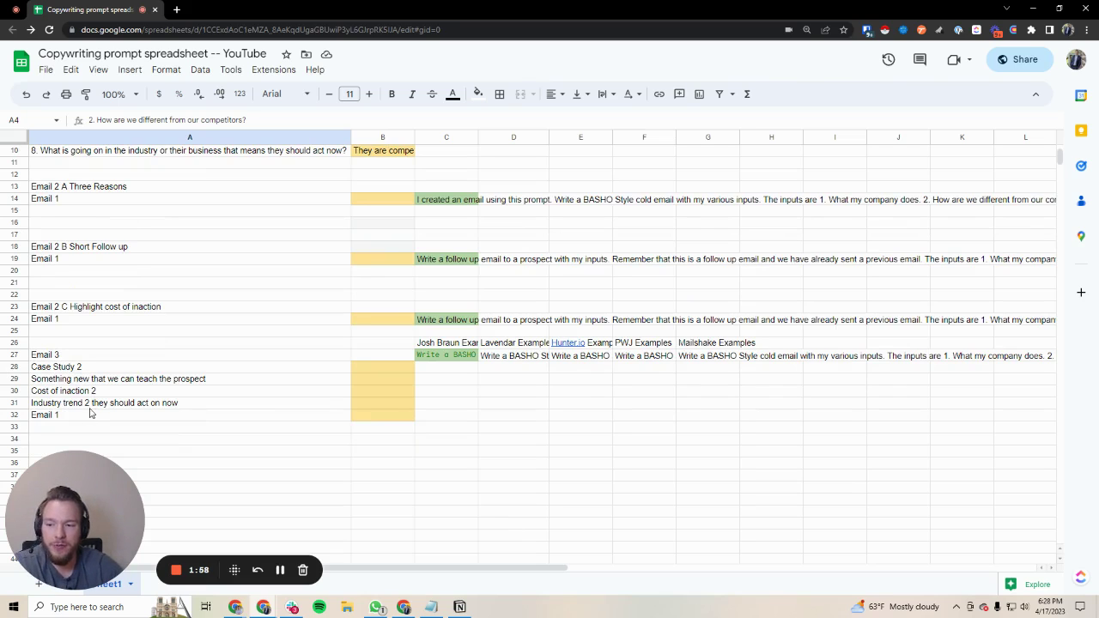
{"action": "left_click", "coordinate": [94, 379]}
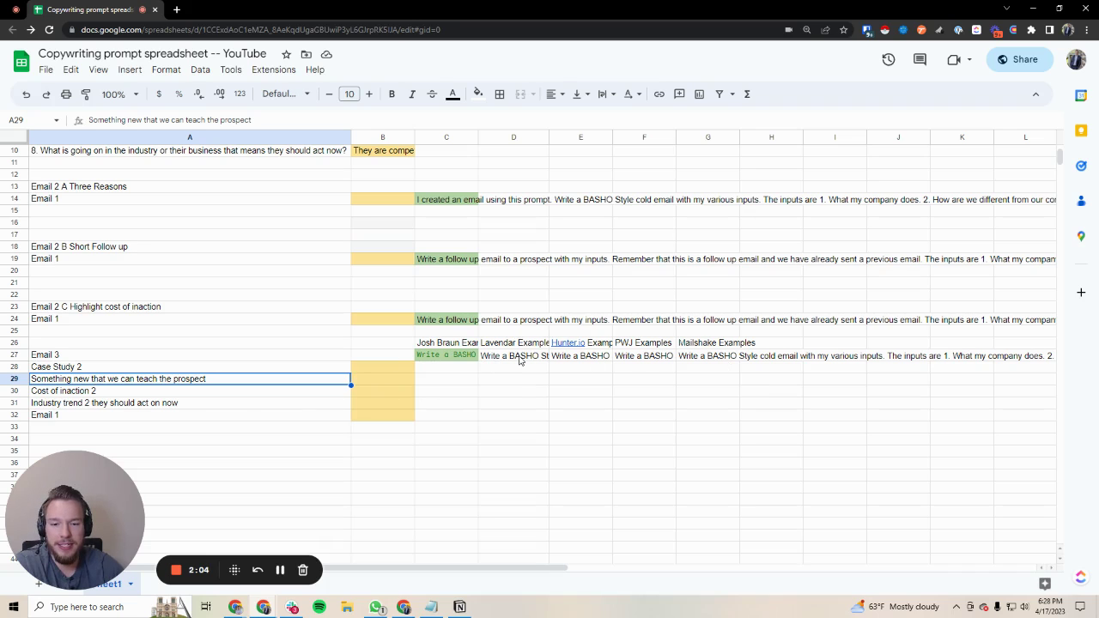
{"action": "scroll", "coordinate": [520, 349], "scroll_direction": "up", "scroll_amount": 3}
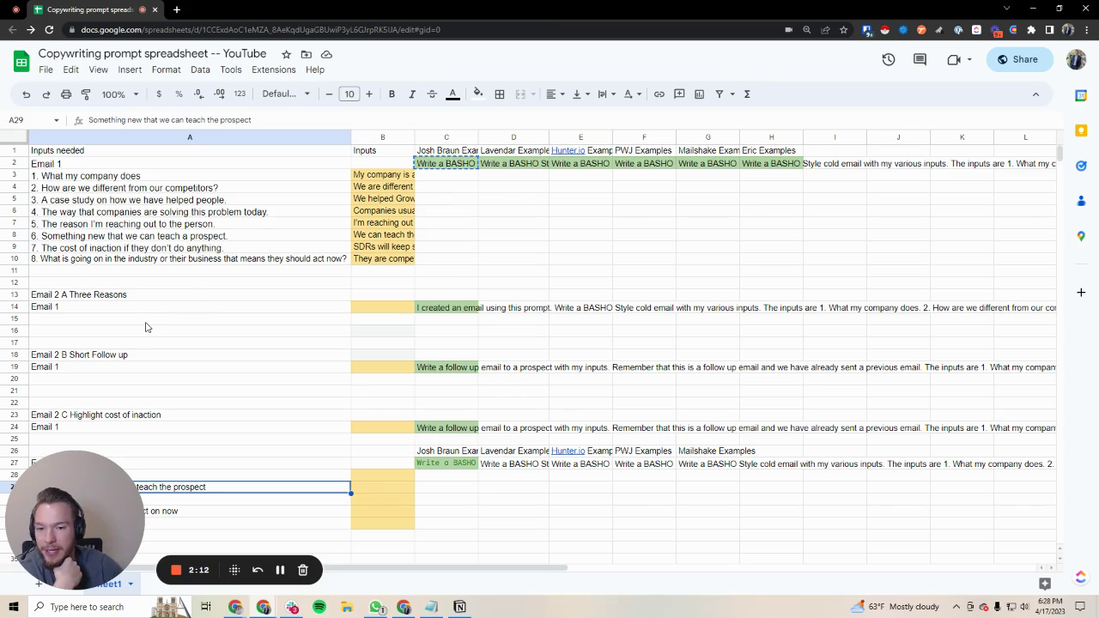
{"action": "left_click", "coordinate": [444, 136]}
{"action": "left_click", "coordinate": [643, 168]}
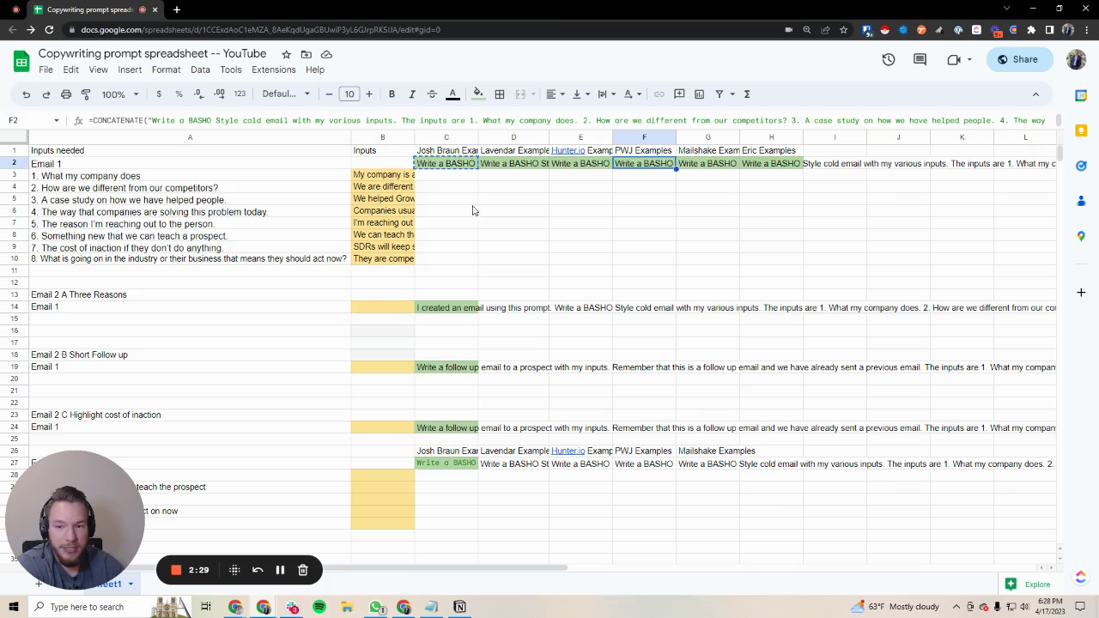
{"action": "left_click_drag", "start_coordinate": [386, 177], "coordinate": [391, 255]}
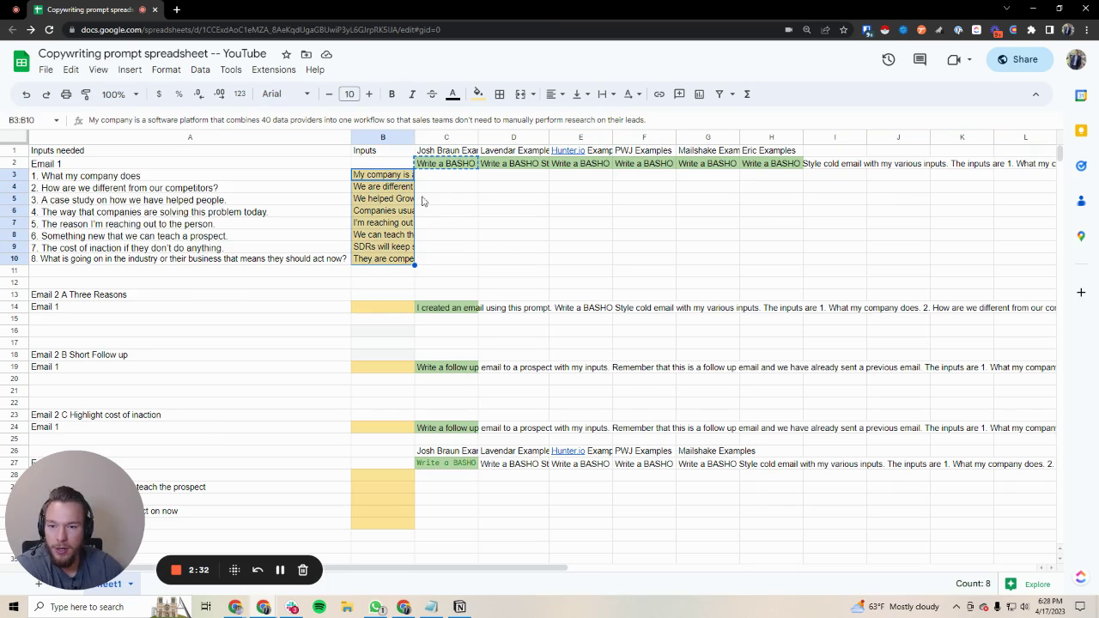
Copy the Lavendar Examples prompt from D2, switch to the ChatGPT window and submit it to GPT-4
{"action": "left_click", "coordinate": [510, 165]}
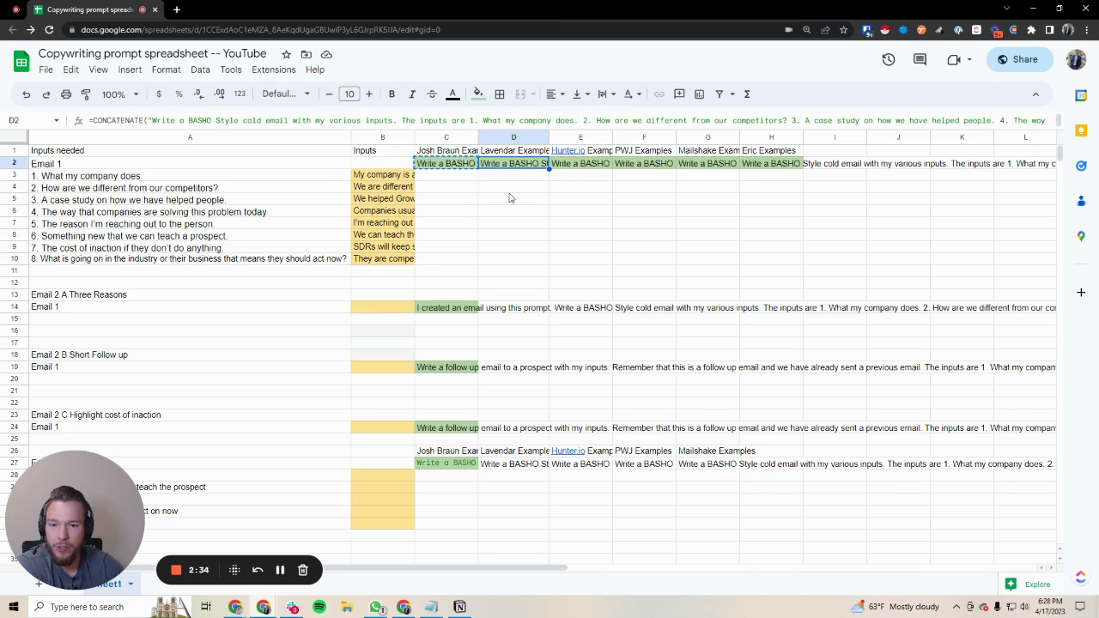
{"action": "key", "text": "Escape"}
{"action": "mouse_move", "coordinate": [235, 606]}
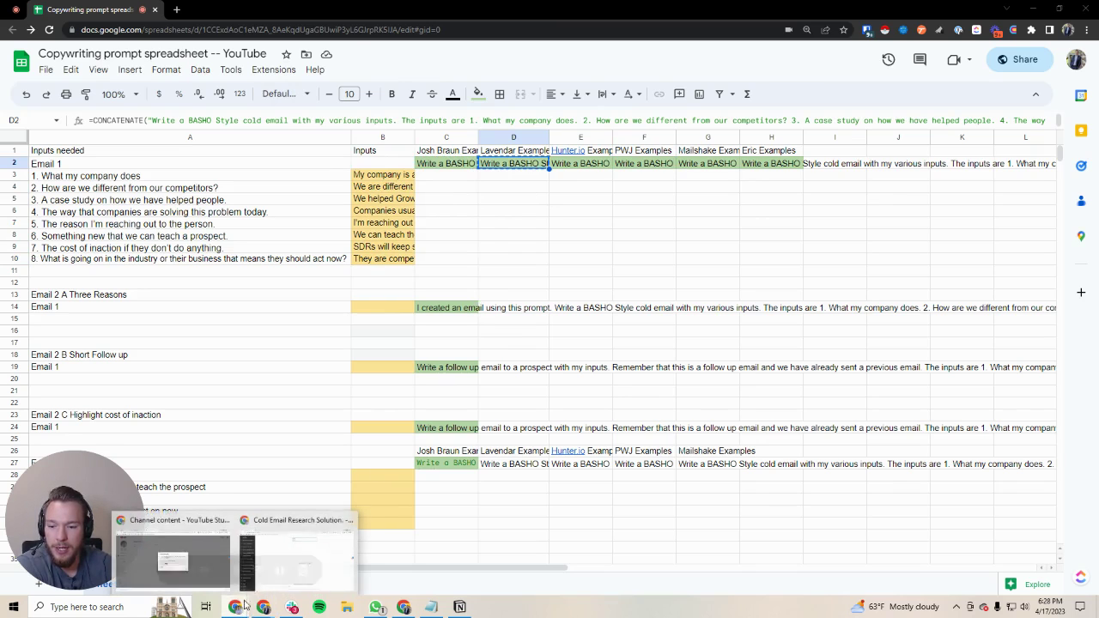
{"action": "left_click", "coordinate": [280, 562]}
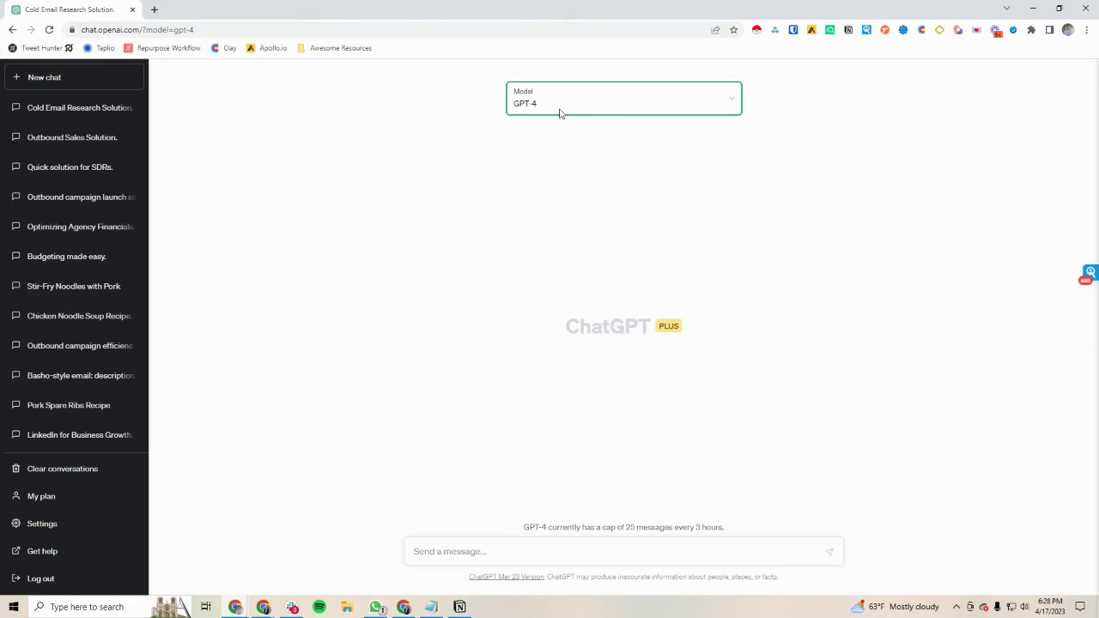
{"action": "left_click", "coordinate": [459, 551]}
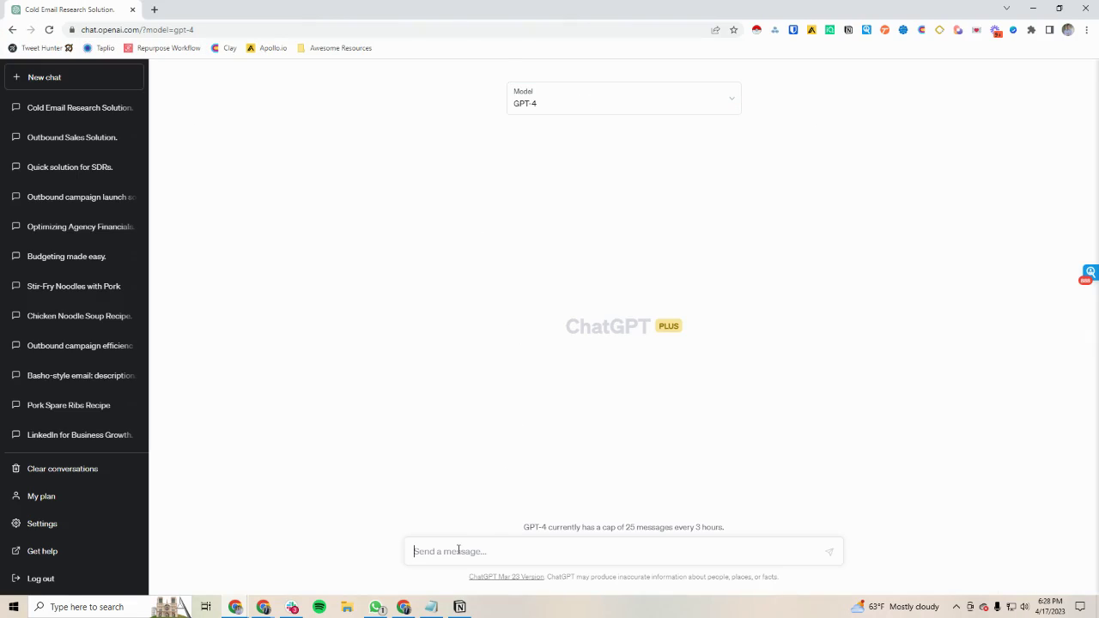
{"action": "key", "text": "ctrl+v"}
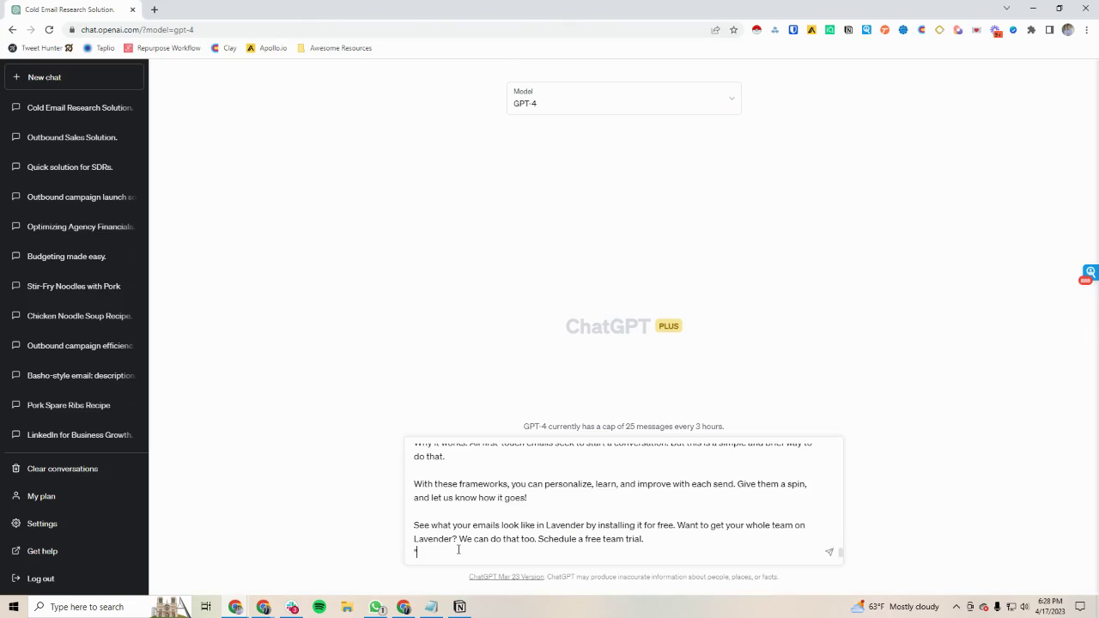
{"action": "left_click", "coordinate": [830, 554]}
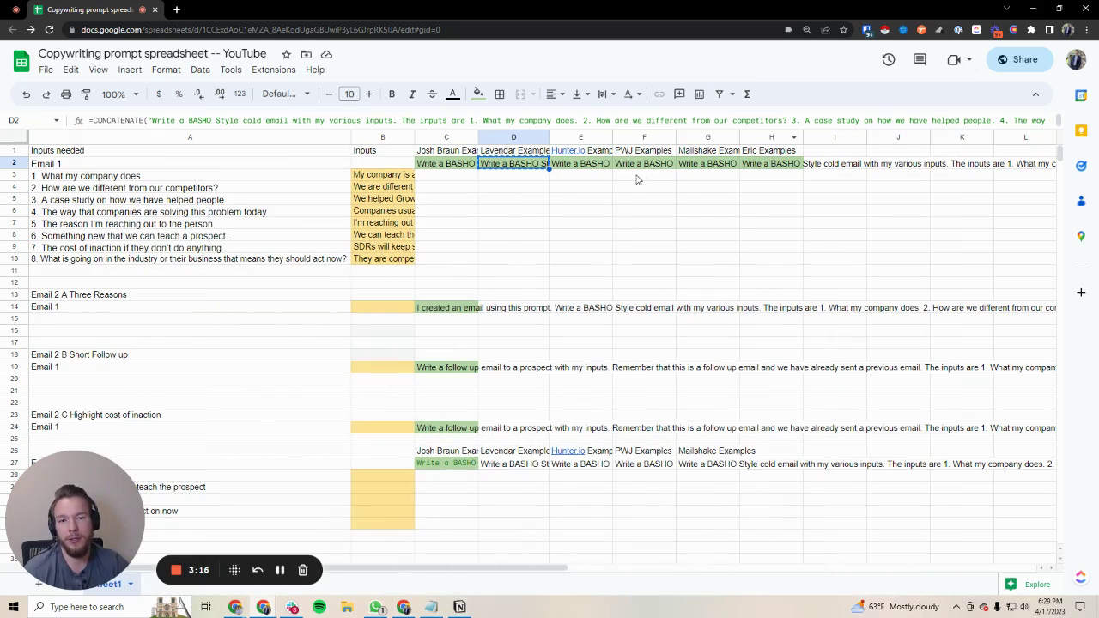
Copy the PWJ Examples prompt from F2 in the spreadsheet and submit it in the same ChatGPT conversation
{"action": "left_click", "coordinate": [648, 167]}
{"action": "key", "text": "ctrl+c"}
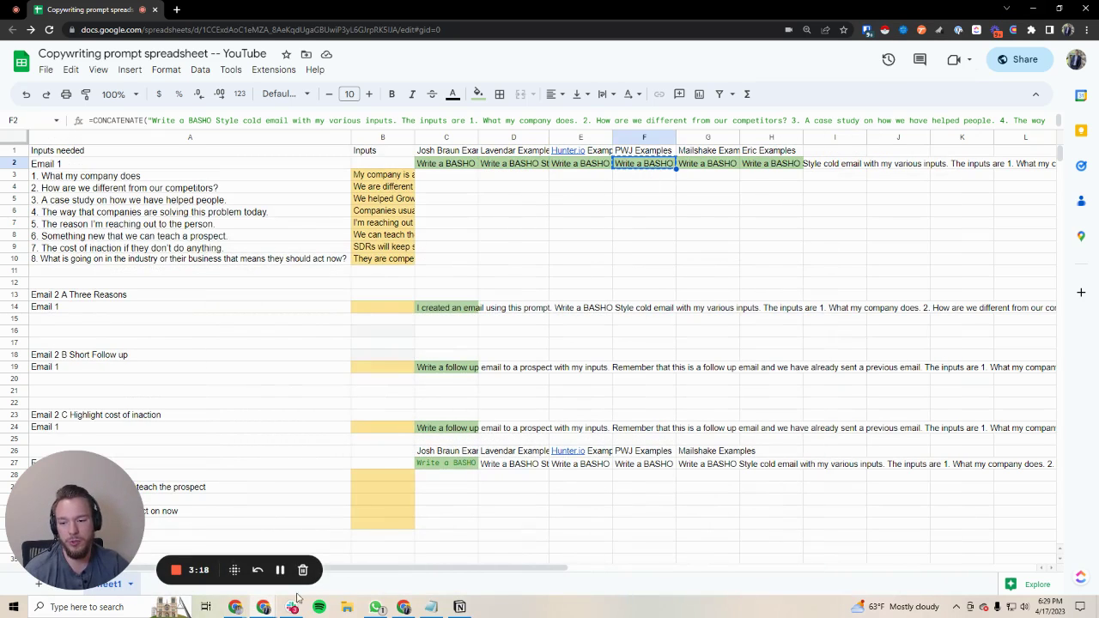
{"action": "mouse_move", "coordinate": [264, 607]}
{"action": "left_click", "coordinate": [268, 566]}
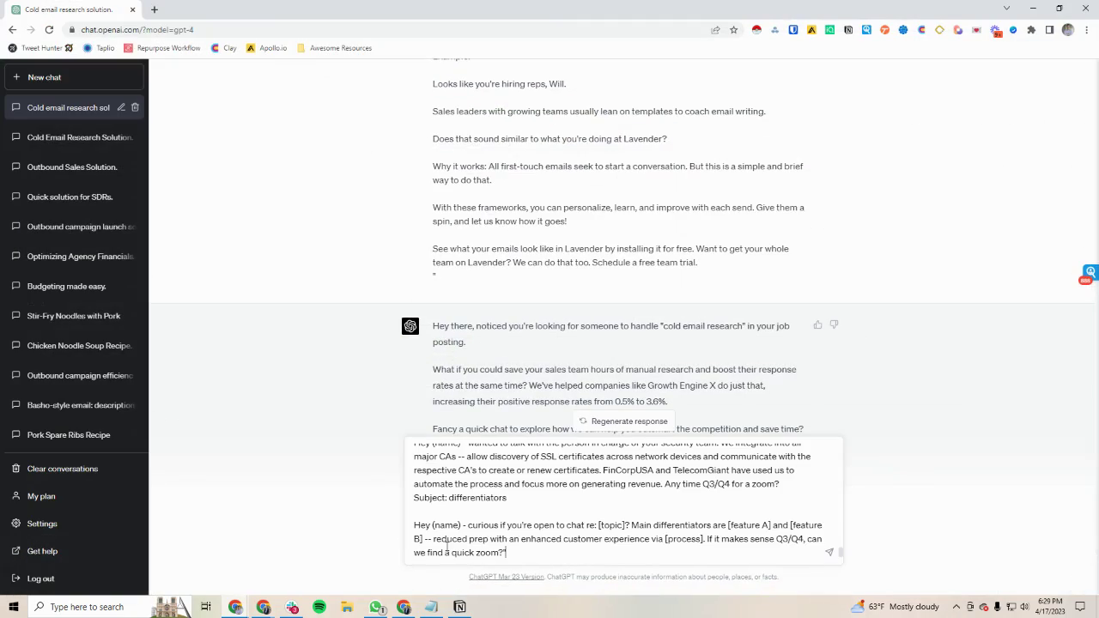
{"action": "left_click", "coordinate": [828, 552]}
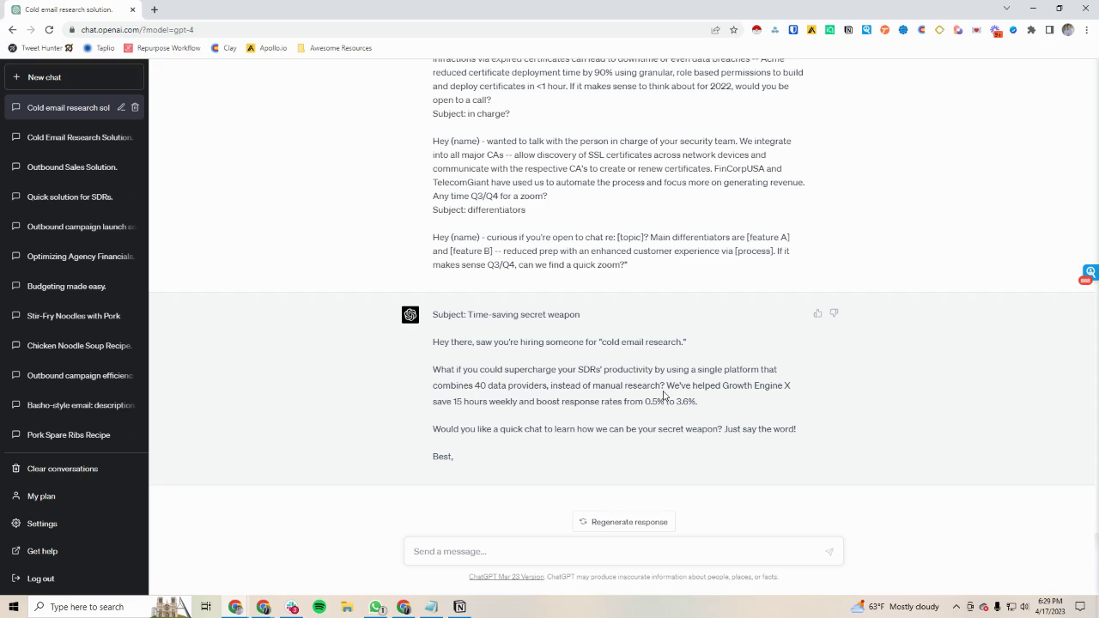
Copy the latest ChatGPT email from "Hey there" through "Best," without its subject line, and paste it into spreadsheet cell B14
{"action": "left_click", "coordinate": [1035, 9]}
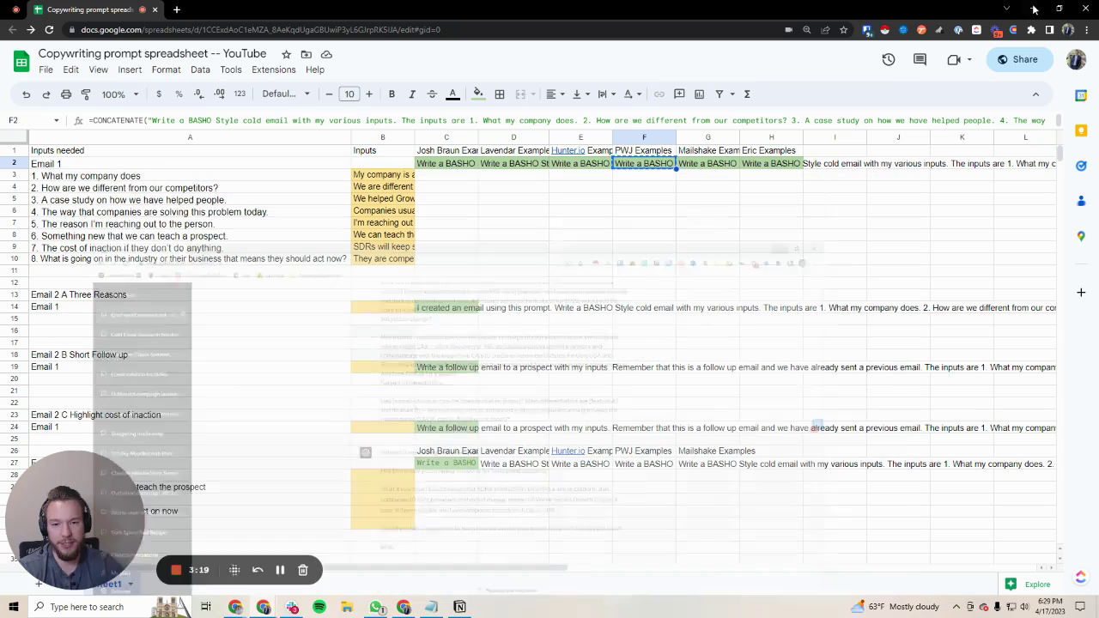
{"action": "mouse_move", "coordinate": [245, 612]}
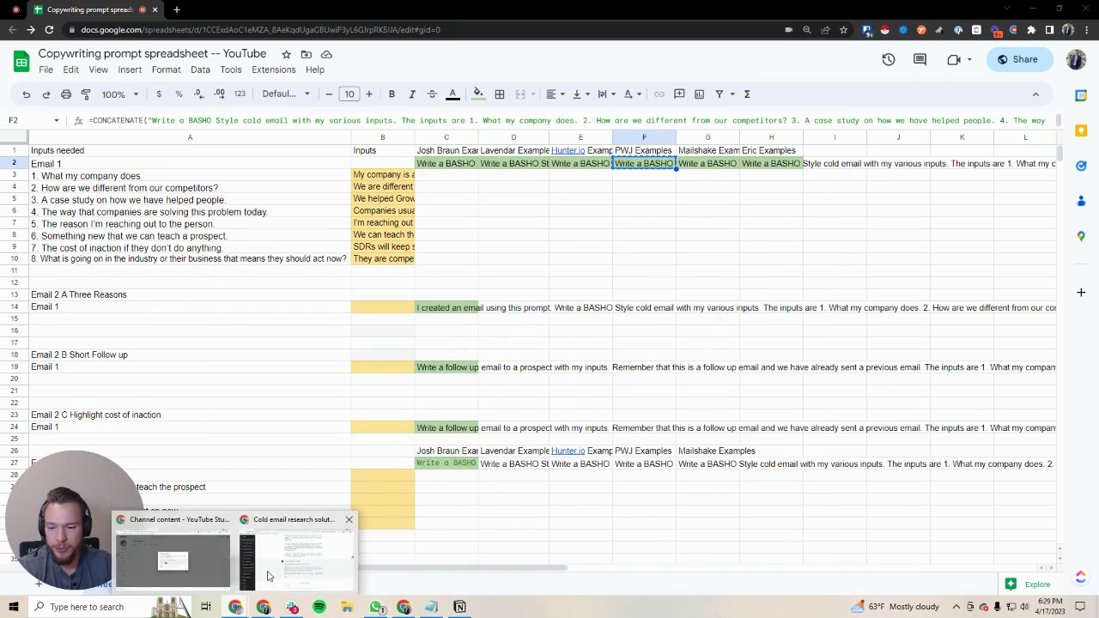
{"action": "left_click", "coordinate": [283, 560]}
{"action": "left_click_drag", "start_coordinate": [492, 463], "coordinate": [435, 351]}
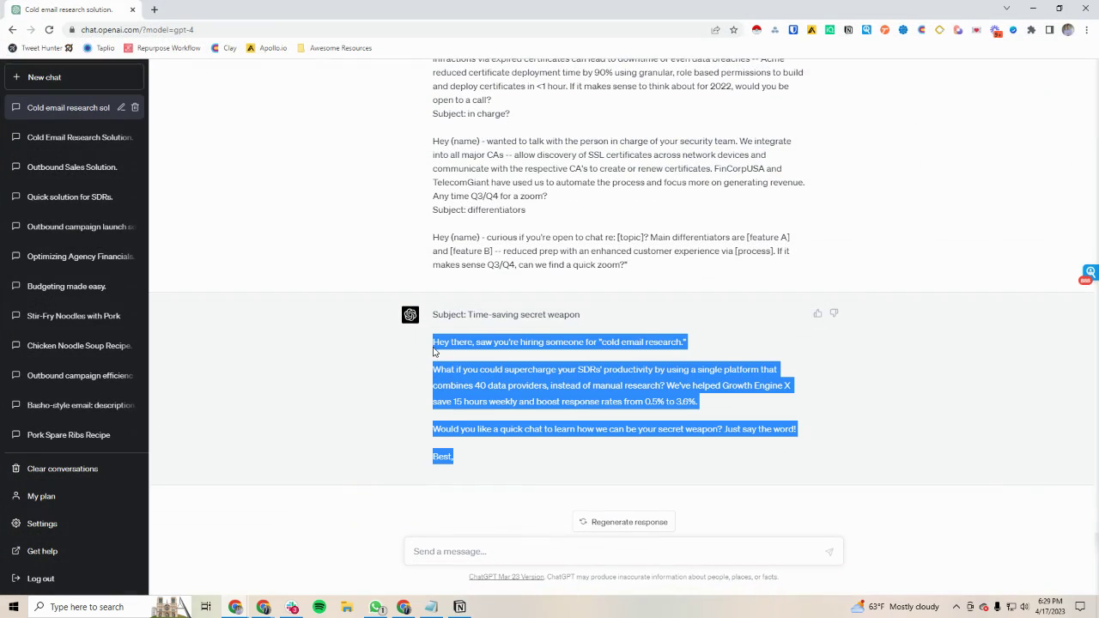
{"action": "left_click", "coordinate": [1035, 9]}
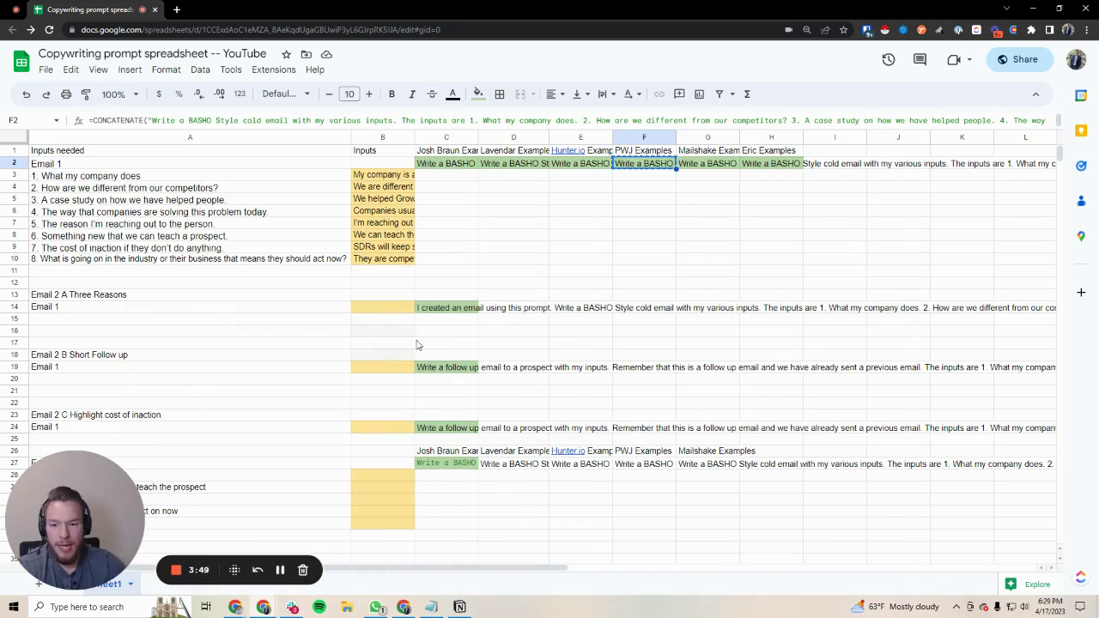
{"action": "left_click", "coordinate": [386, 309]}
{"action": "key", "text": "ctrl+v"}
Paste the same generated email into B19 and B24 as the Email 1 input for the other two Email 2 variants
{"action": "left_click", "coordinate": [370, 368]}
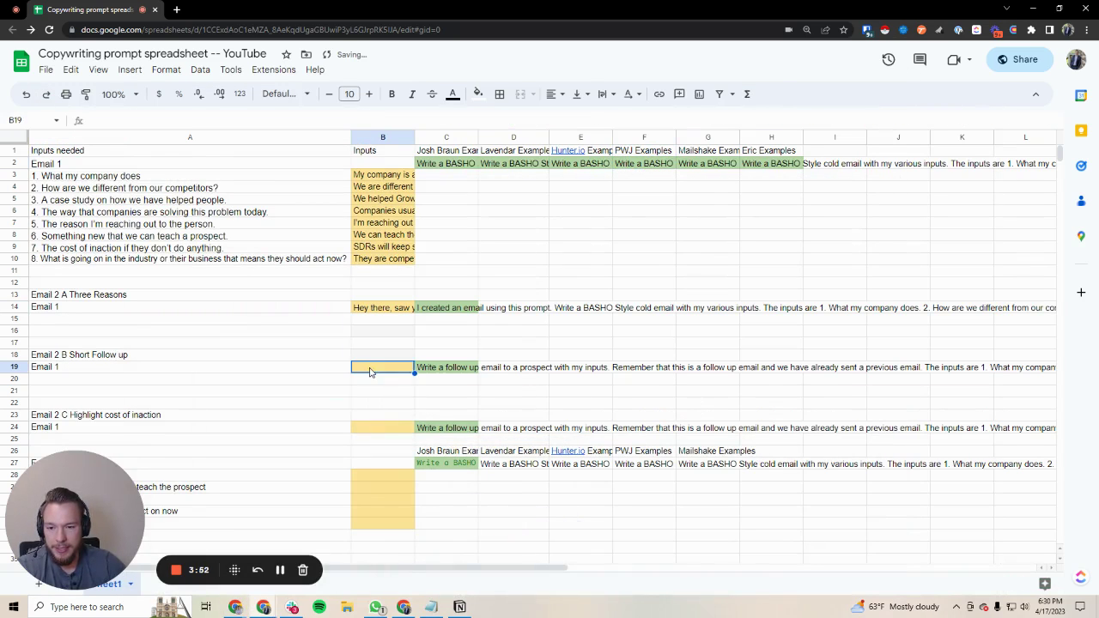
{"action": "double_click", "coordinate": [370, 367]}
{"action": "key", "text": "ctrl+v"}
{"action": "left_click", "coordinate": [329, 418]}
{"action": "double_click", "coordinate": [369, 427]}
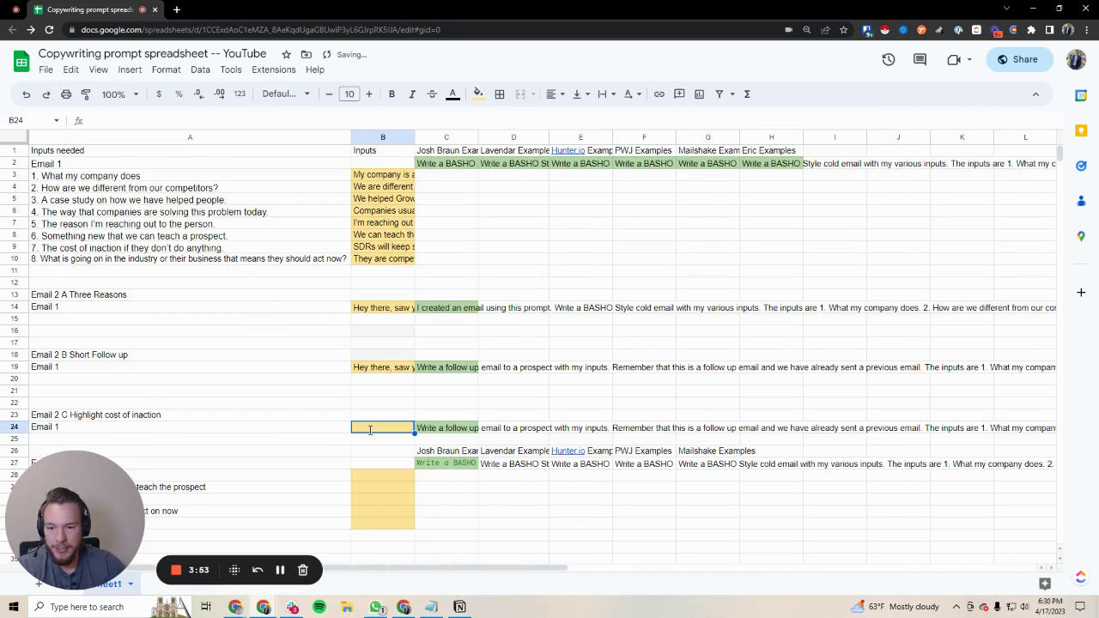
{"action": "key", "text": "ctrl+v"}
{"action": "left_click", "coordinate": [328, 438]}
Copy the Email 2 A Three Reasons prompt from C14 and submit it in the open ChatGPT conversation
{"action": "scroll", "coordinate": [329, 273], "scroll_direction": "down", "scroll_amount": 1}
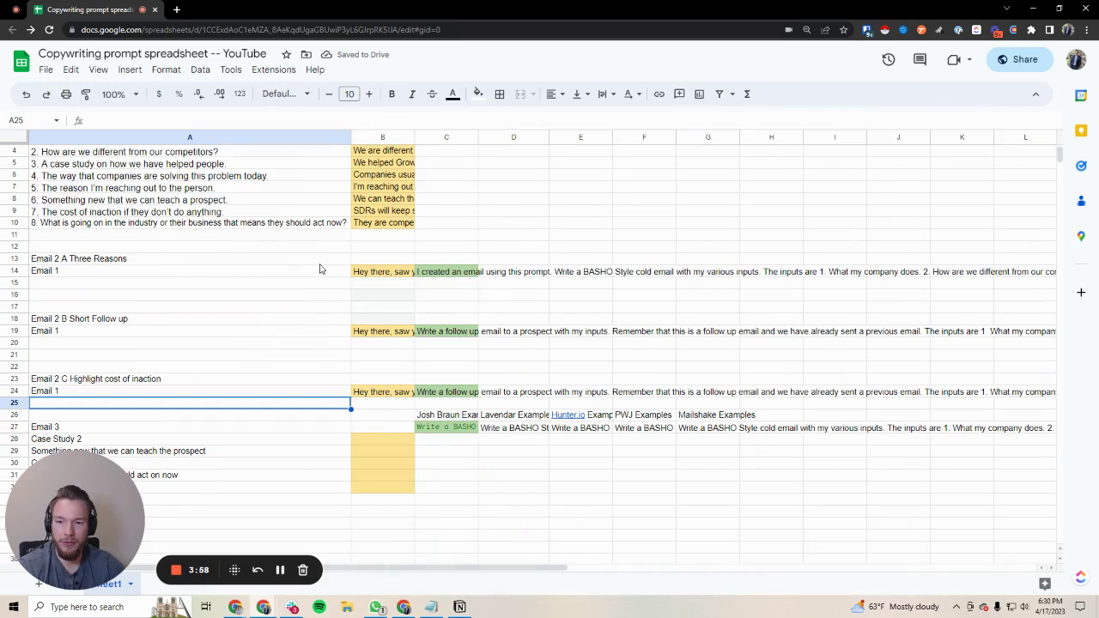
{"action": "left_click", "coordinate": [455, 268]}
{"action": "key", "text": "ctrl+c"}
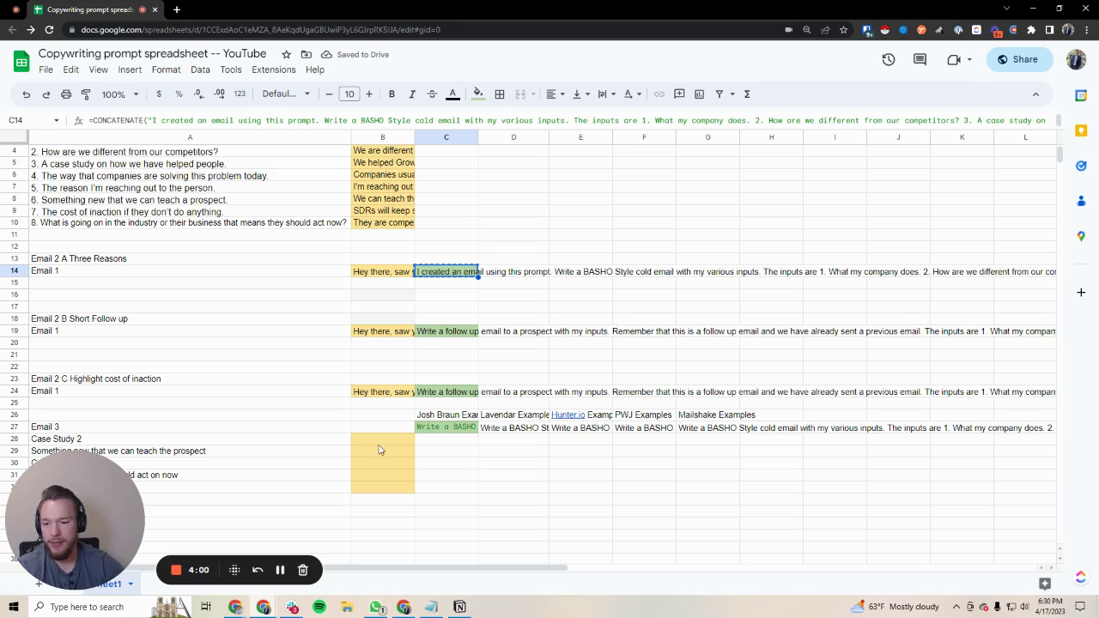
{"action": "mouse_move", "coordinate": [243, 613]}
{"action": "left_click", "coordinate": [296, 550]}
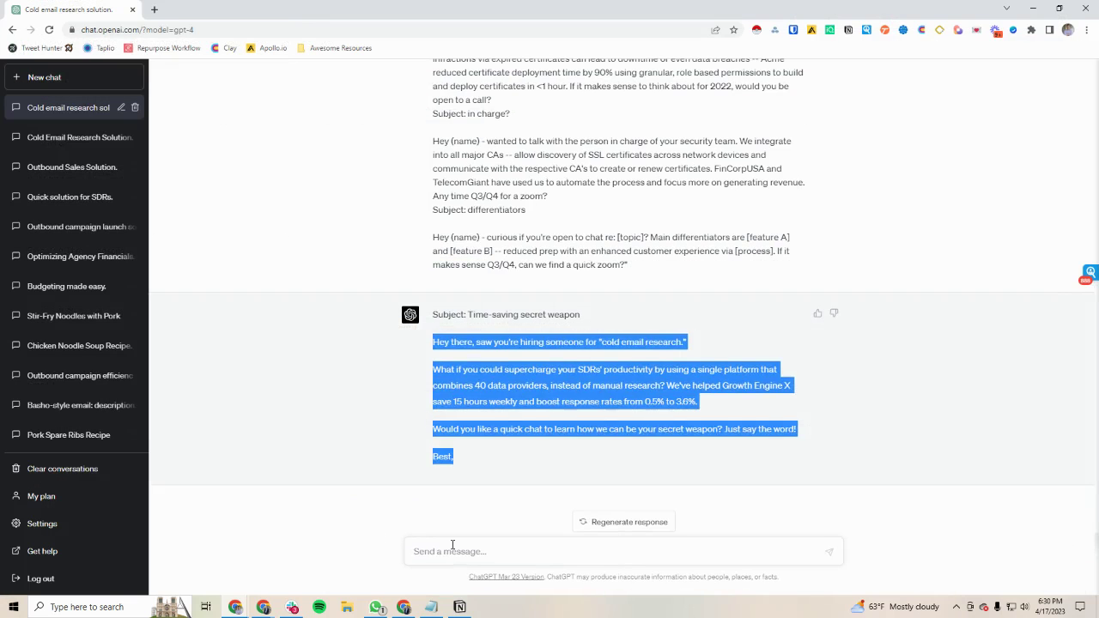
{"action": "left_click", "coordinate": [454, 544]}
{"action": "key", "text": "ctrl+v"}
{"action": "left_click", "coordinate": [829, 553]}
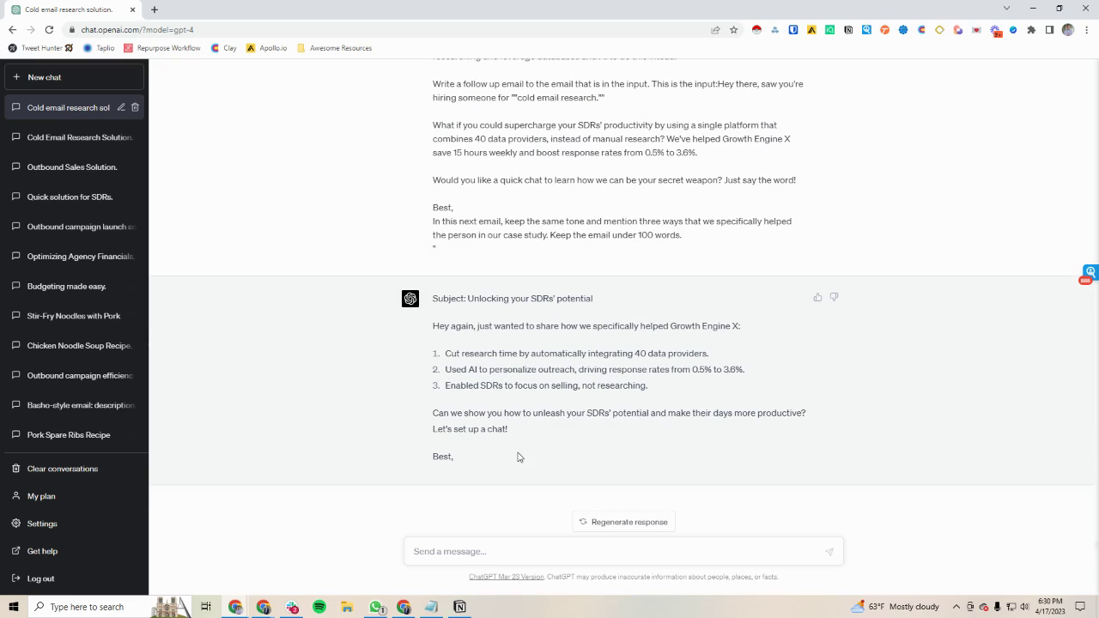
Copy the Email 2 B Short Follow up prompt from spreadsheet cell C19 and submit it in the same ChatGPT conversation
{"action": "left_click", "coordinate": [1033, 9]}
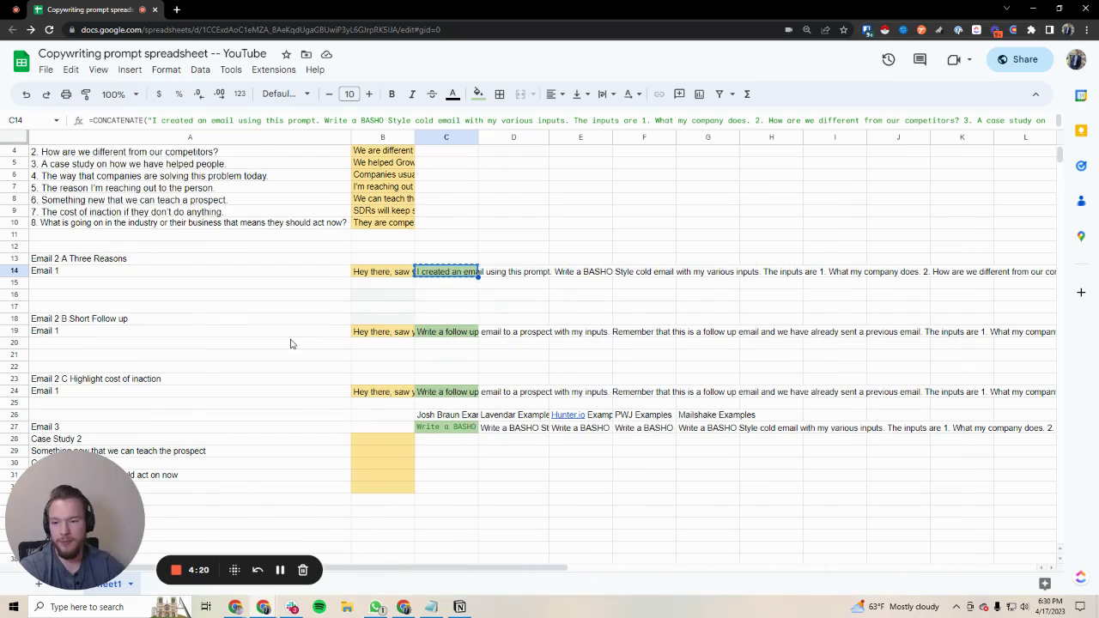
{"action": "left_click", "coordinate": [431, 331]}
{"action": "key", "text": "ctrl+c"}
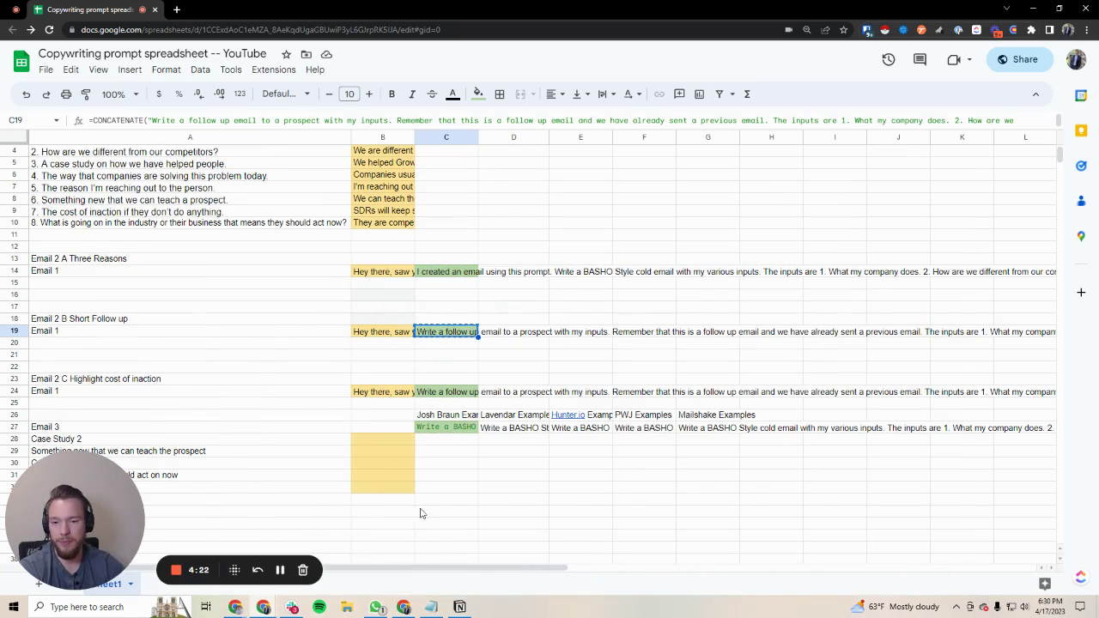
{"action": "mouse_move", "coordinate": [235, 607]}
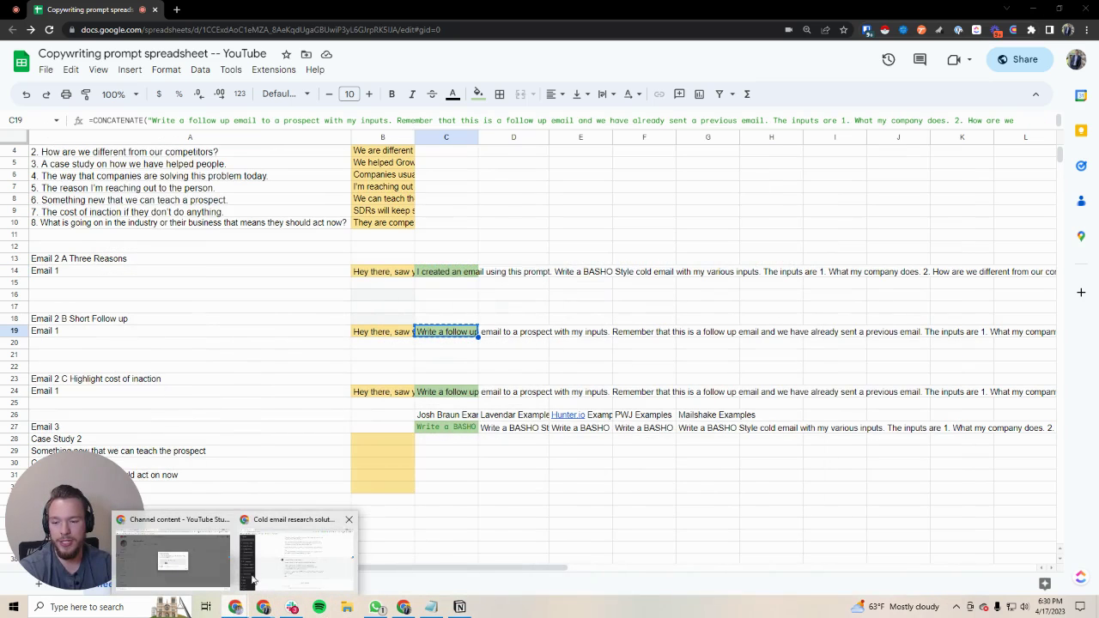
{"action": "left_click", "coordinate": [296, 571]}
{"action": "key", "text": "ctrl+v"}
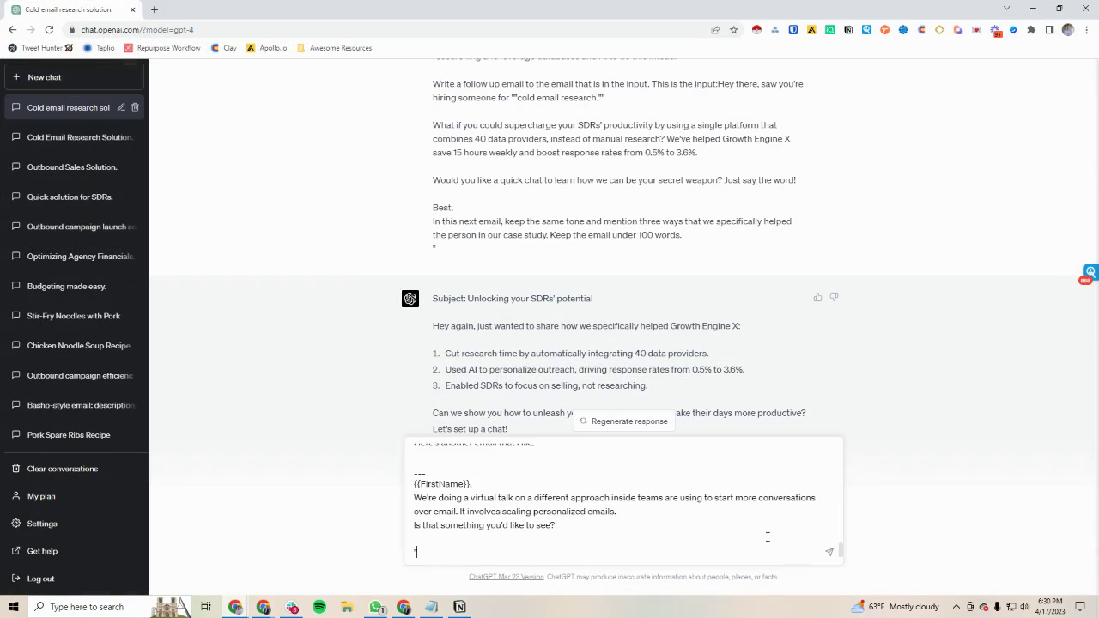
{"action": "left_click", "coordinate": [827, 550]}
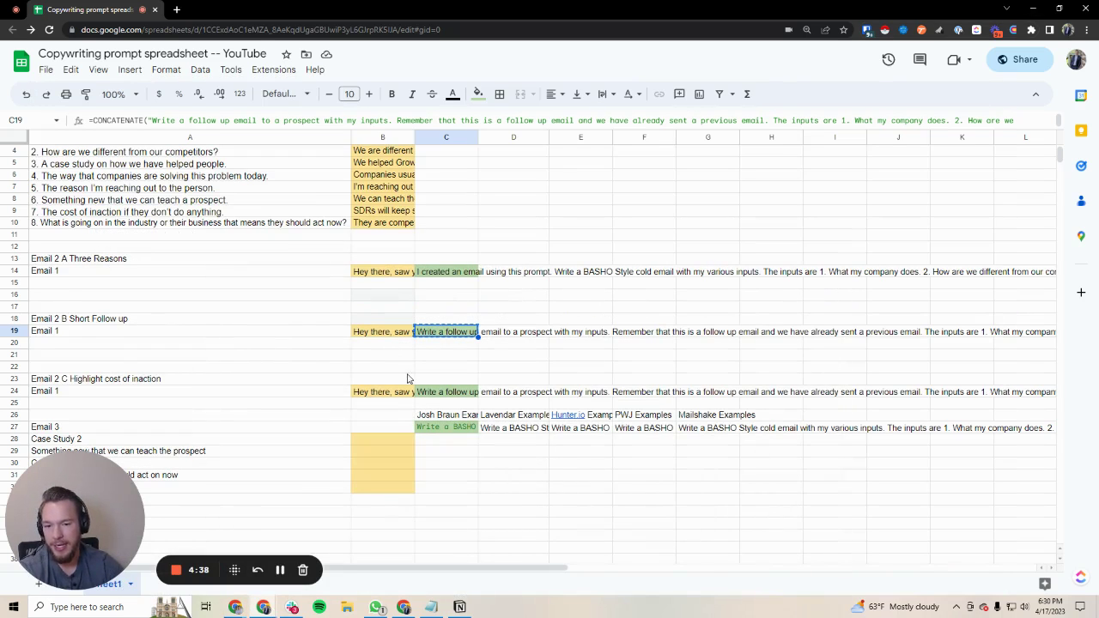
Copy the Email 2 C Highlight cost of inaction prompt from C24, submit it in the same ChatGPT conversation, and return to the spreadsheet
{"action": "left_click", "coordinate": [442, 393]}
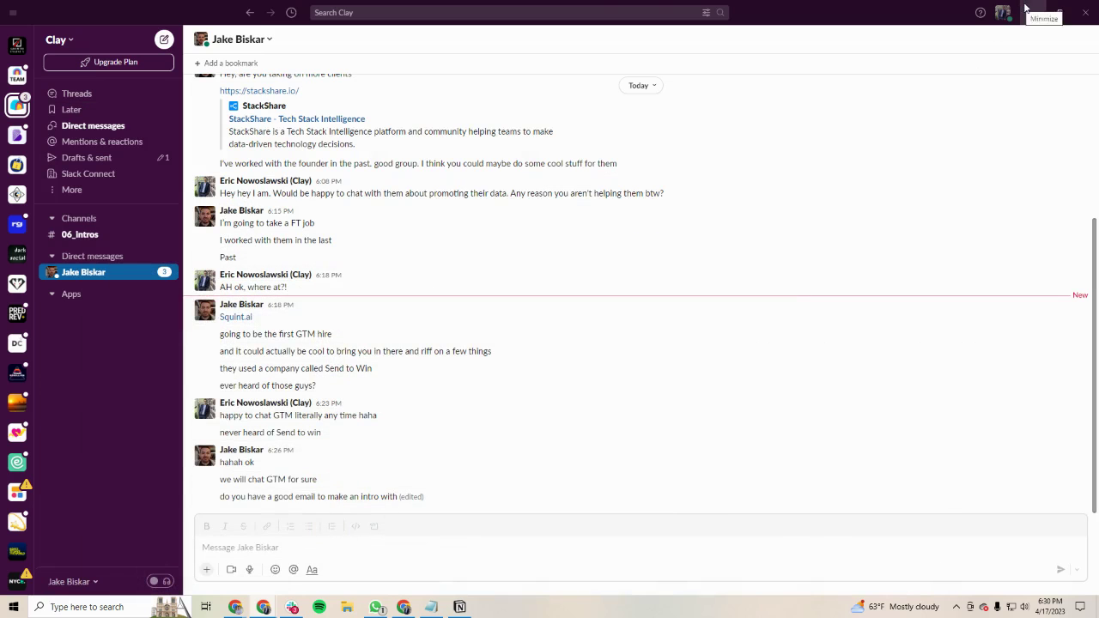
{"action": "left_click", "coordinate": [1033, 12]}
{"action": "mouse_move", "coordinate": [235, 607]}
{"action": "left_click", "coordinate": [271, 568]}
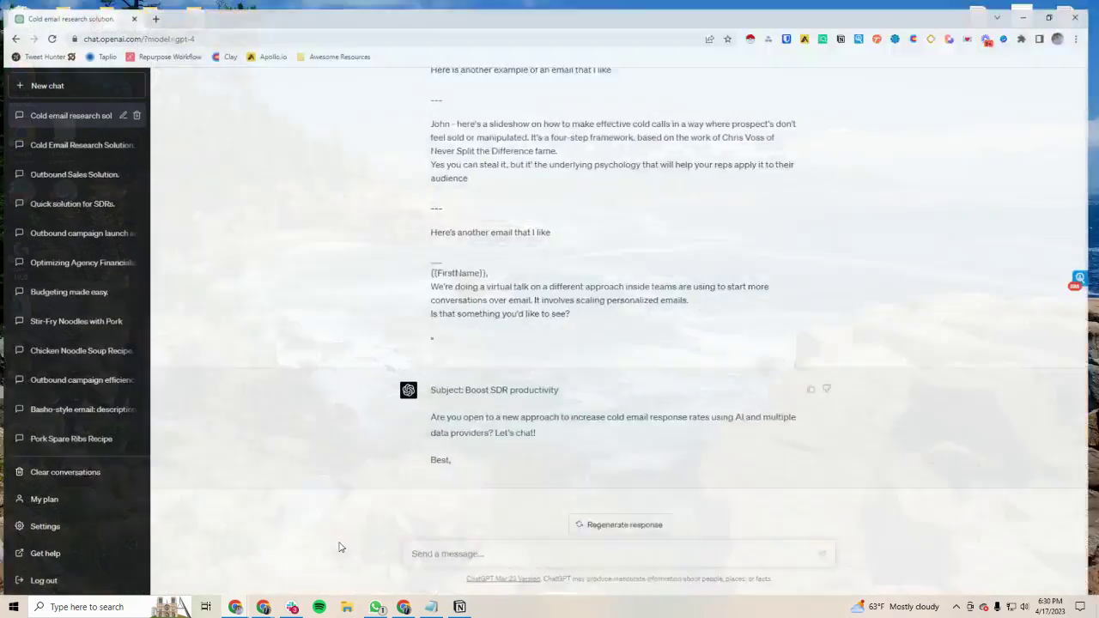
{"action": "key", "text": "ctrl+v"}
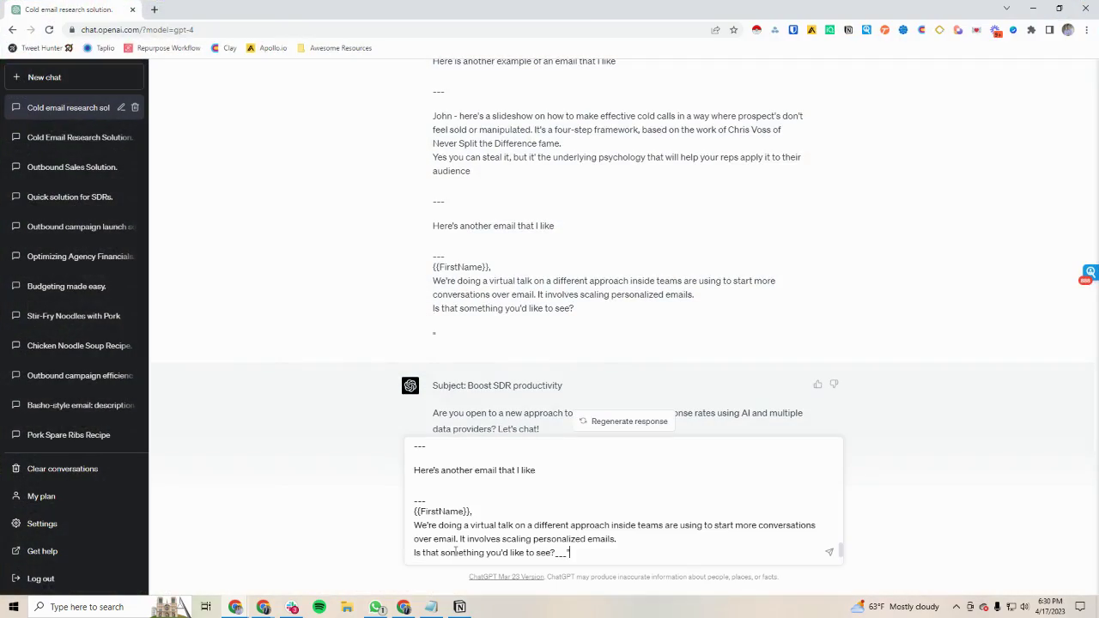
{"action": "left_click", "coordinate": [831, 554]}
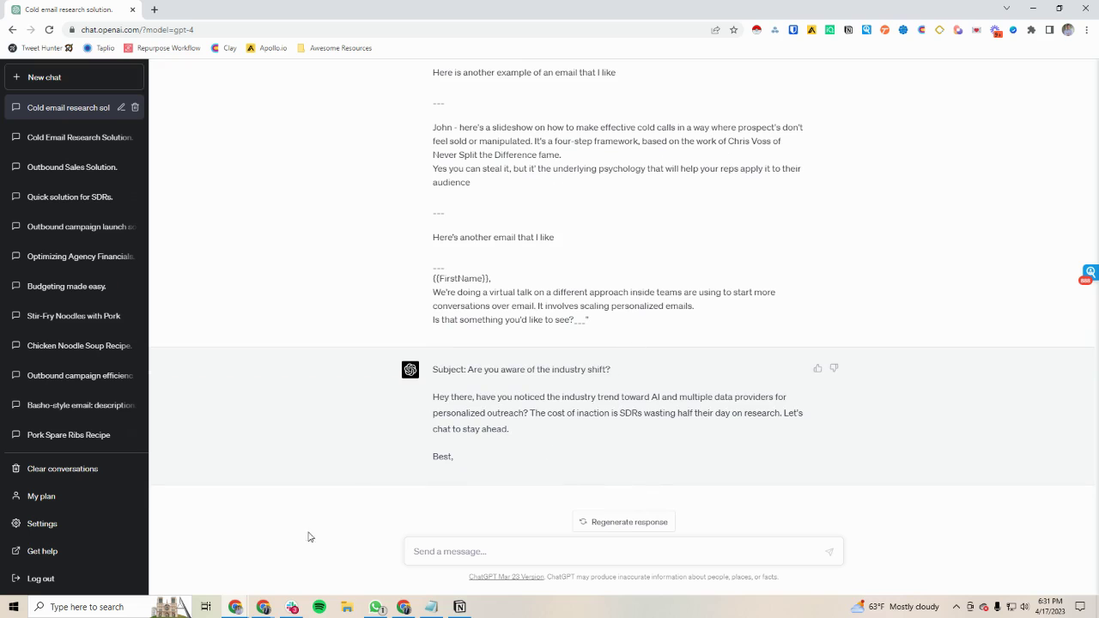
{"action": "mouse_move", "coordinate": [263, 607]}
{"action": "left_click", "coordinate": [258, 550]}
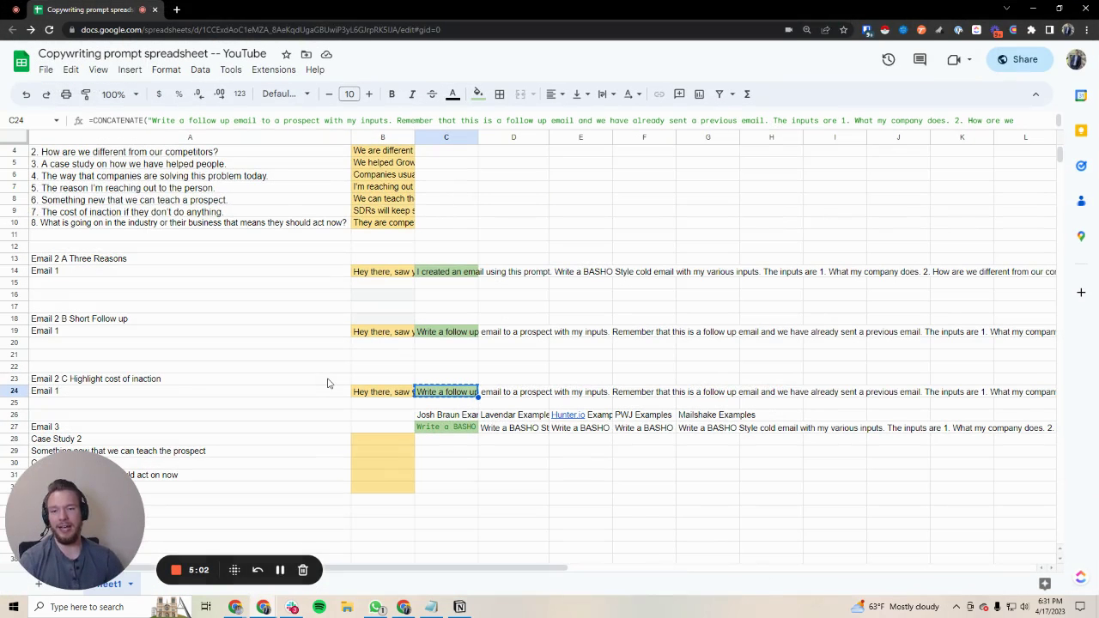